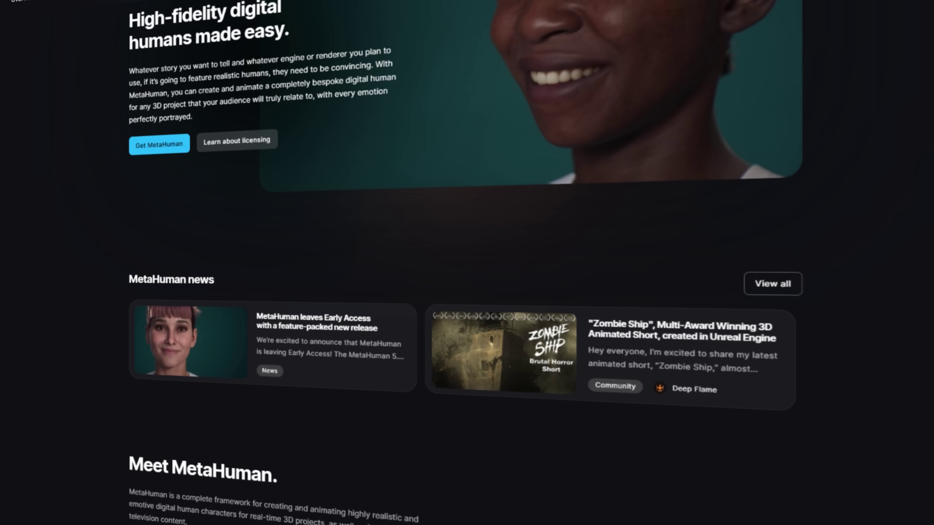
- Pick None under Hair > Head so the MetaHuman is bald but keeps his beard
{"action": "scroll", "coordinate": [465, 263], "scroll_direction": "down", "scroll_amount": 10}
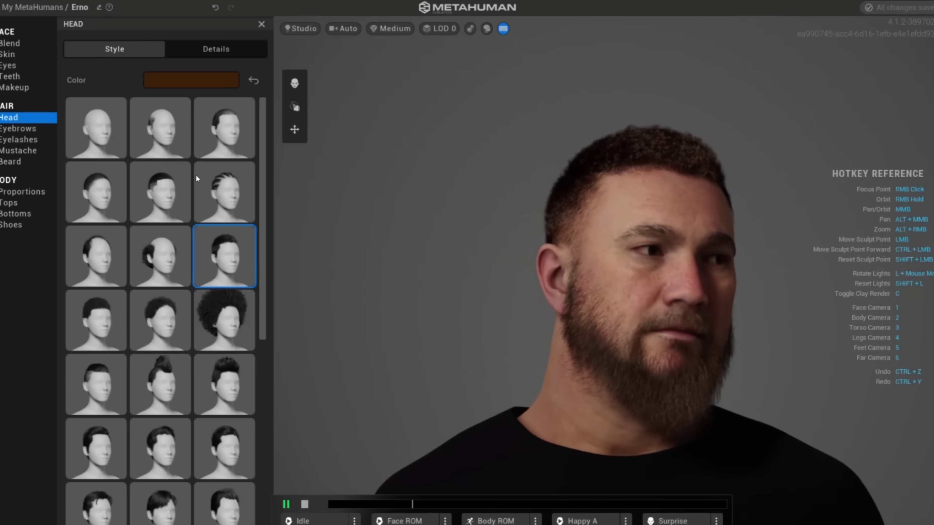
{"action": "left_click", "coordinate": [104, 135]}
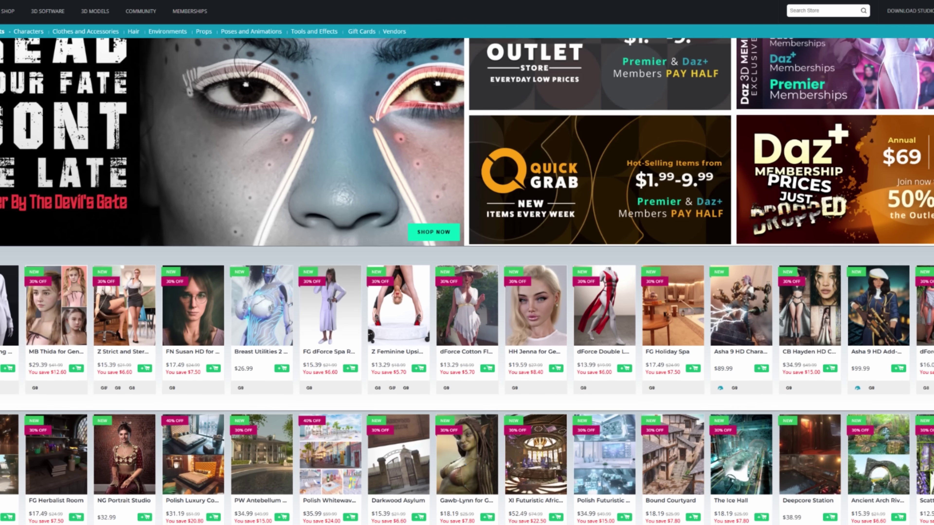
- Zoom the Blender viewport in and out on the bearded character model
{"action": "scroll", "coordinate": [467, 280], "scroll_direction": "down", "scroll_amount": 5}
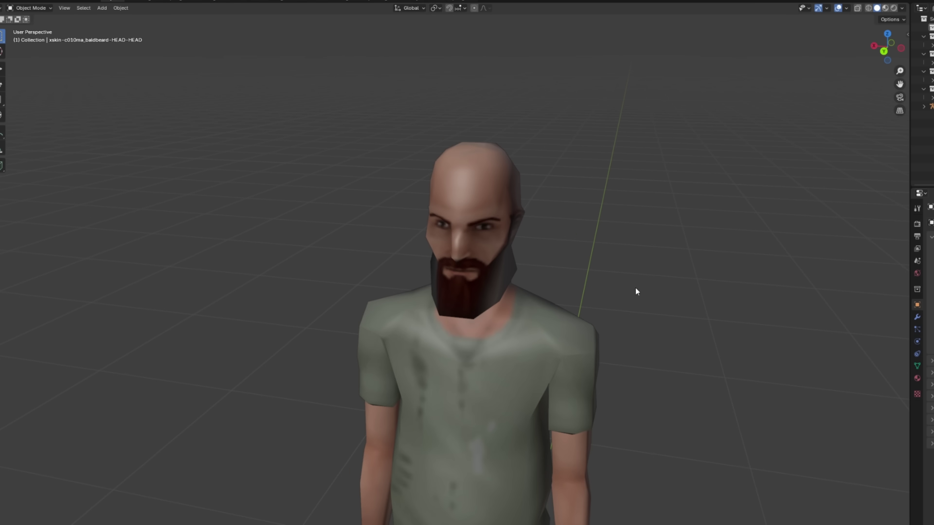
{"action": "scroll", "coordinate": [637, 291], "scroll_direction": "up", "scroll_amount": 2}
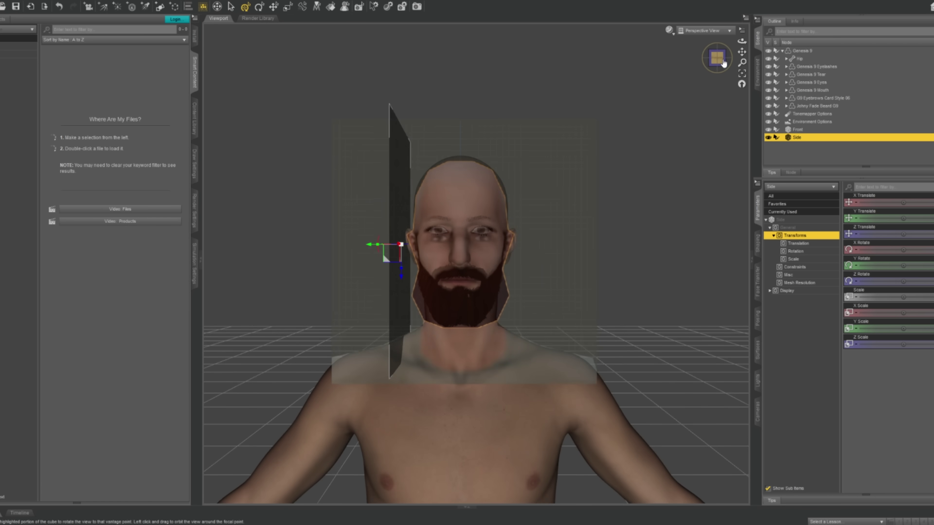
- Turn the Daz Studio view to the head's side profile with the view cube
{"action": "left_click", "coordinate": [722, 62]}
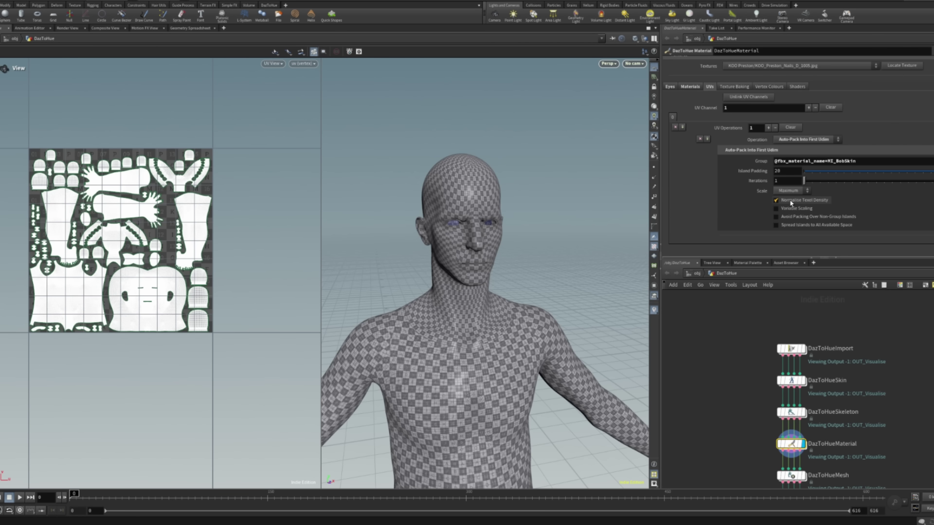
- Repack the body's skin UVs with Normalise Texel Density, then inspect the bearded head
{"action": "left_click", "coordinate": [789, 199]}
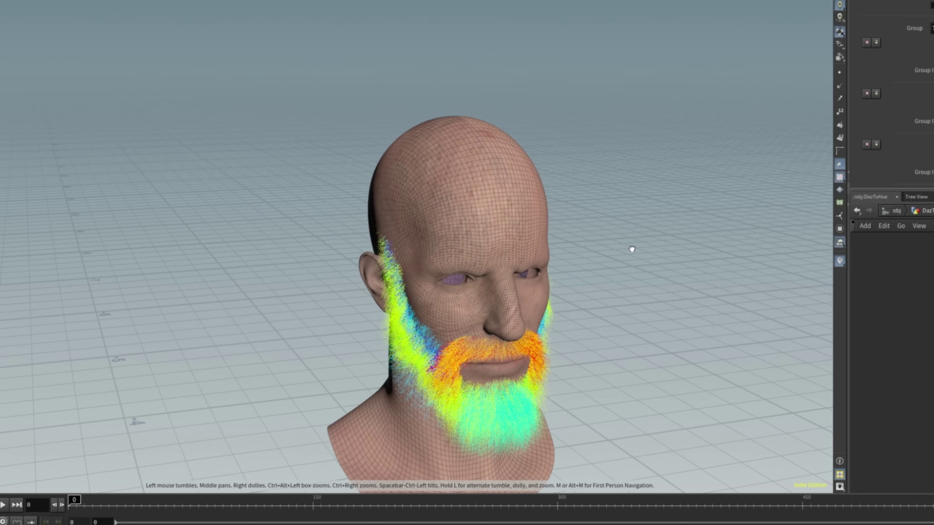
{"action": "left_click_drag", "start_coordinate": [631, 250], "coordinate": [596, 231]}
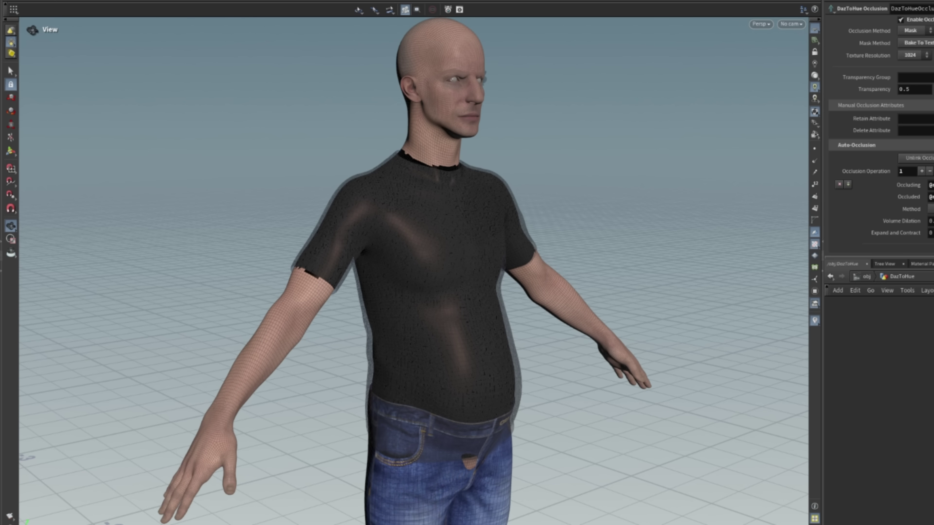
{"action": "left_click_drag", "start_coordinate": [405, 342], "coordinate": [316, 325]}
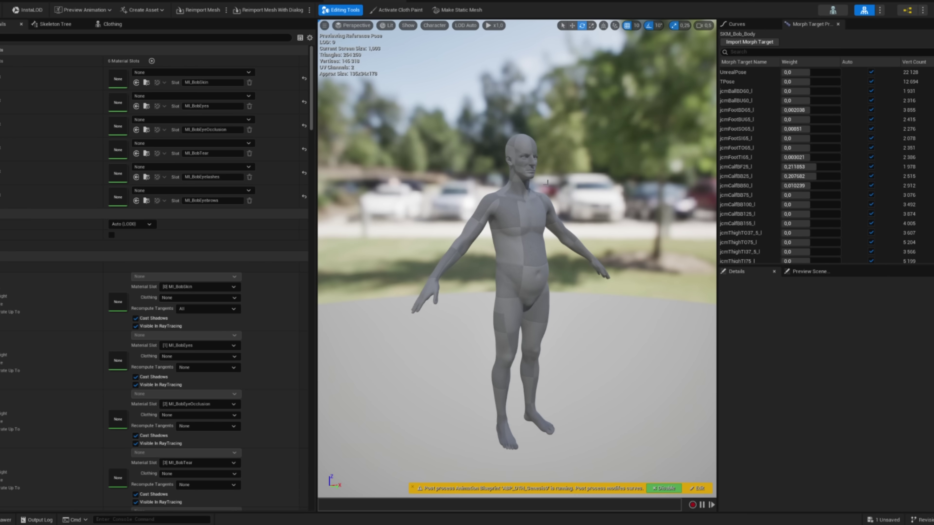
- Open the MI_BobSkin material and select its Base Roughness Contrast value
{"action": "right_click_drag", "start_coordinate": [550, 190], "coordinate": [522, 193]}
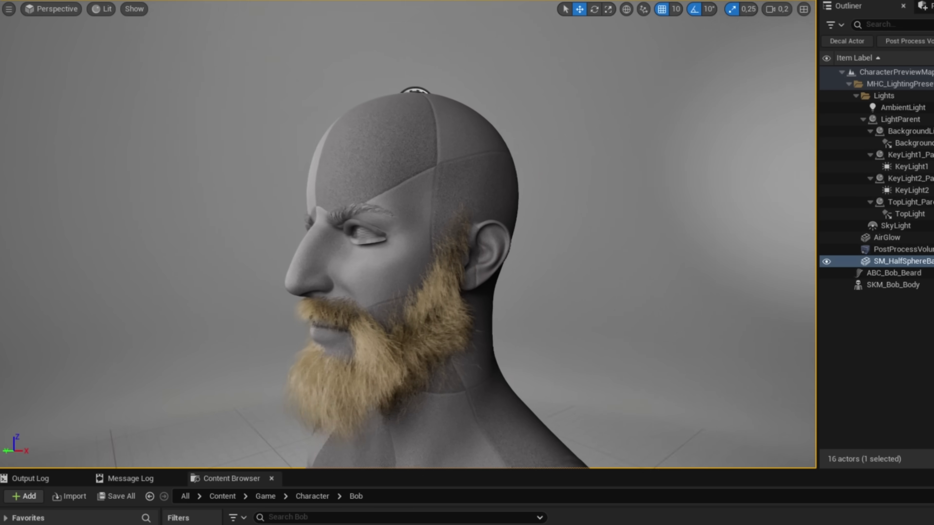
{"action": "left_click_drag", "start_coordinate": [625, 350], "coordinate": [557, 351], "text": "alt"}
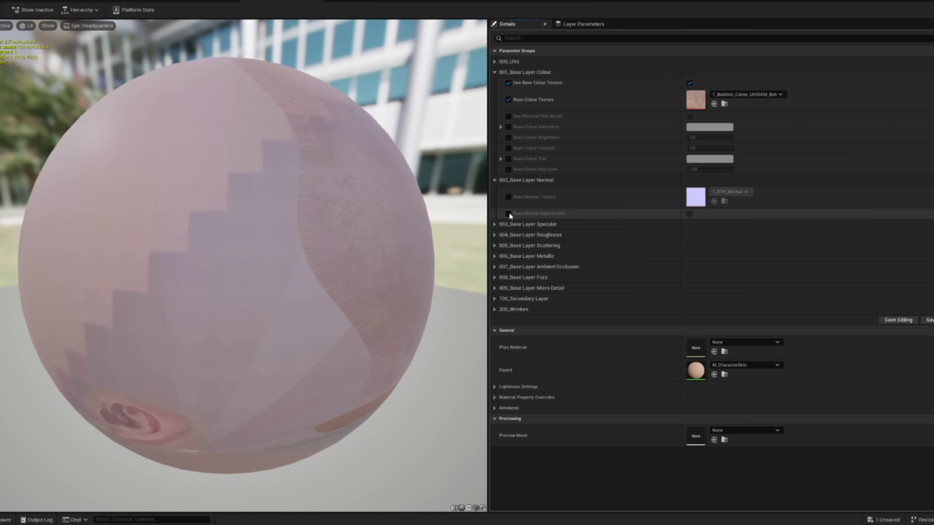
{"action": "left_click", "coordinate": [507, 263]}
{"action": "left_click", "coordinate": [555, 330]}
{"action": "left_click", "coordinate": [750, 341]}
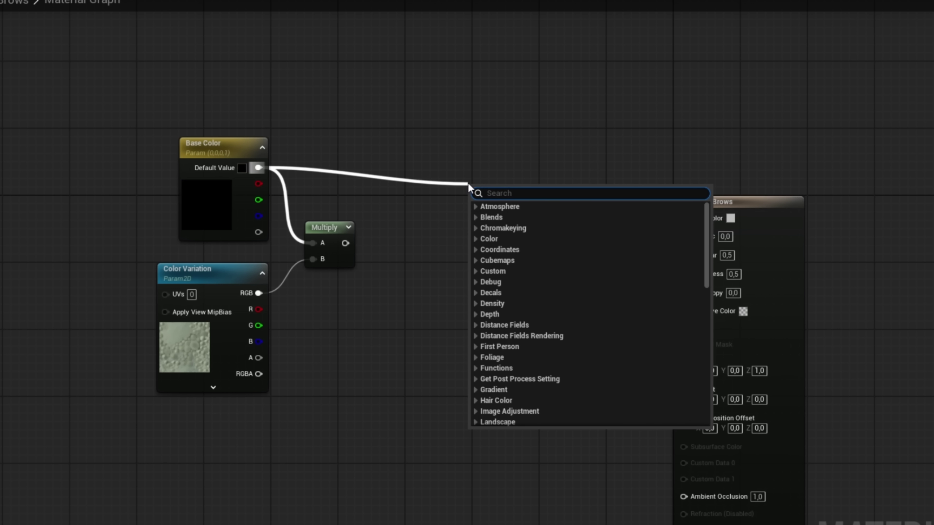
- Add a Lerp node and assign MI_Bob_Shoes to the shoe material slot
{"action": "type", "text": "lerp"}
{"action": "key", "text": "Return"}
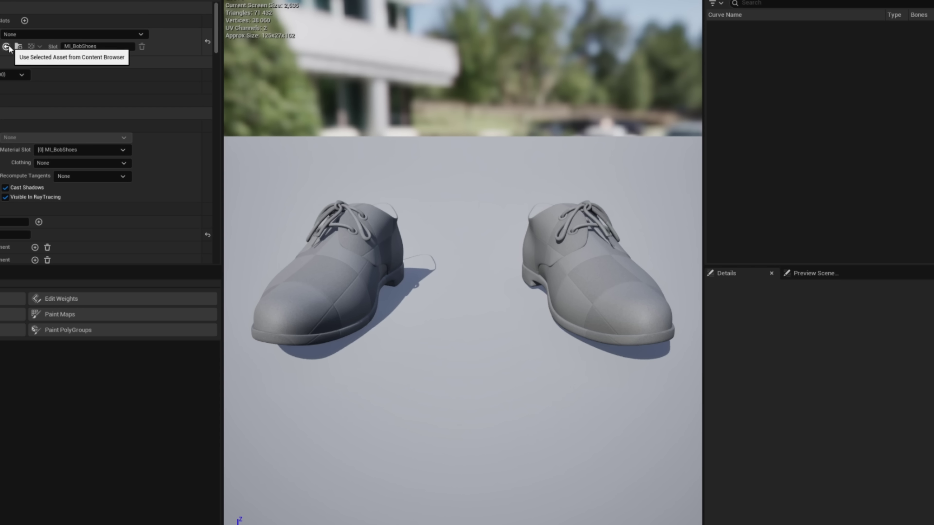
{"action": "left_click", "coordinate": [6, 46]}
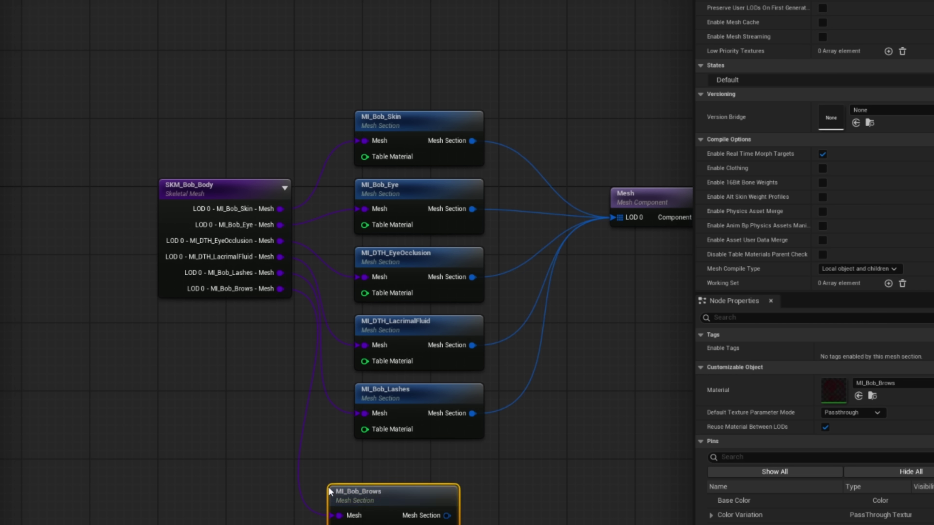
- Connect the brows section to LOD 0 and space the mesh section nodes evenly
{"action": "left_click_drag", "start_coordinate": [330, 491], "coordinate": [356, 457]}
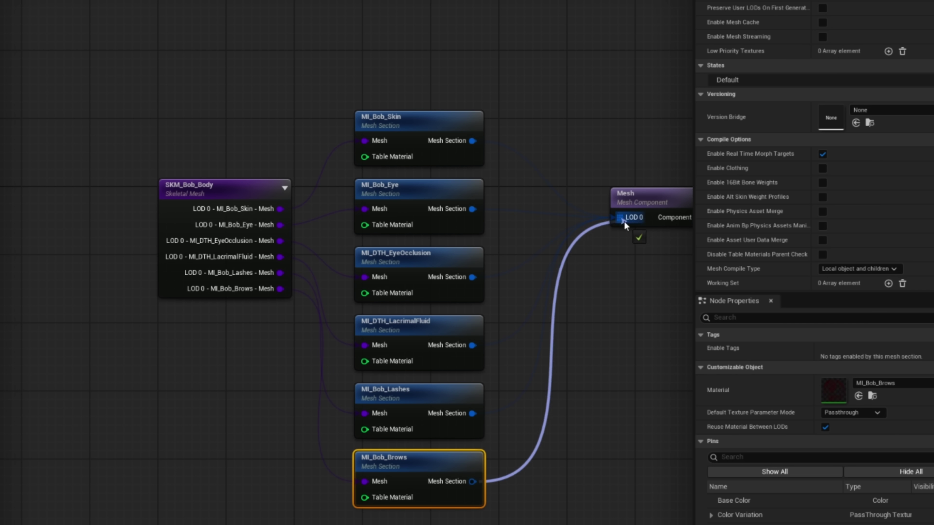
{"action": "left_click_drag", "start_coordinate": [624, 225], "coordinate": [624, 226]}
{"action": "left_click_drag", "start_coordinate": [492, 103], "coordinate": [413, 440]}
{"action": "key", "text": "shift+v"}
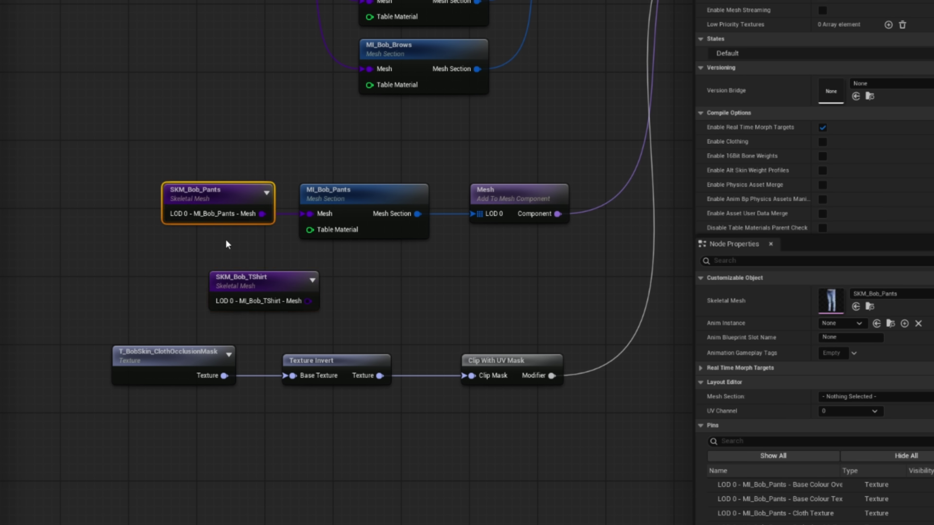
- Wire the T-shirt mesh section into the object's children
{"action": "left_click_drag", "start_coordinate": [257, 282], "coordinate": [204, 285]}
{"action": "left_click_drag", "start_coordinate": [265, 301], "coordinate": [325, 308]}
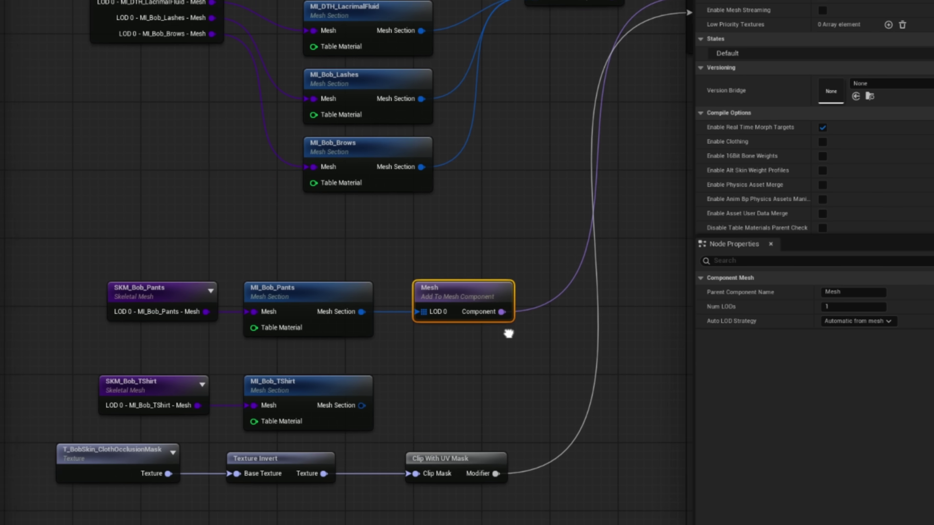
{"action": "left_click_drag", "start_coordinate": [500, 329], "coordinate": [525, 83]}
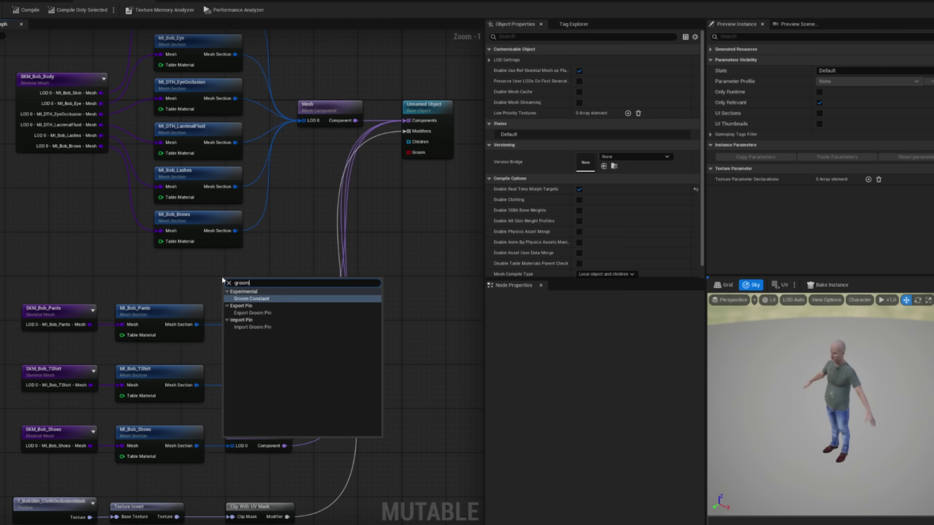
- Add a Groom Constant node and frame the view on the beard
{"action": "left_click", "coordinate": [239, 298]}
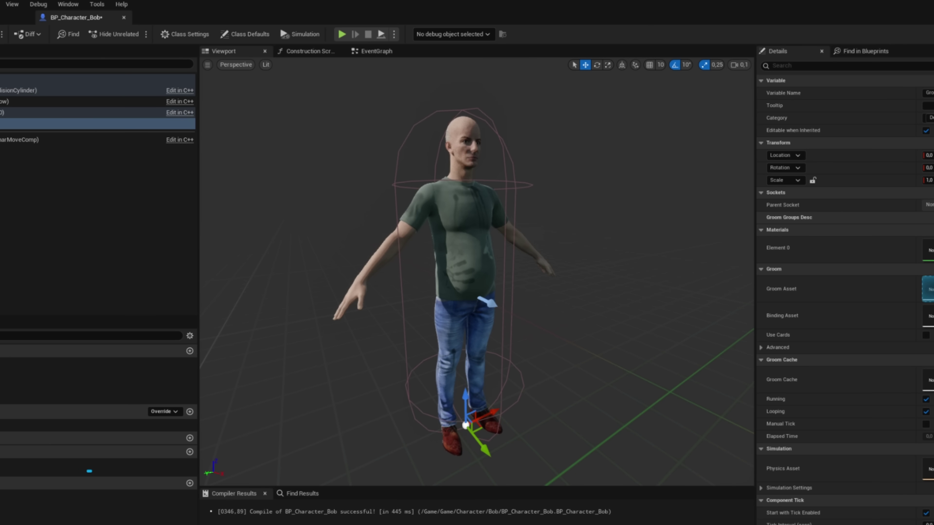
{"action": "key", "text": "f"}
{"action": "scroll", "coordinate": [556, 226], "scroll_direction": "down", "scroll_amount": 3}
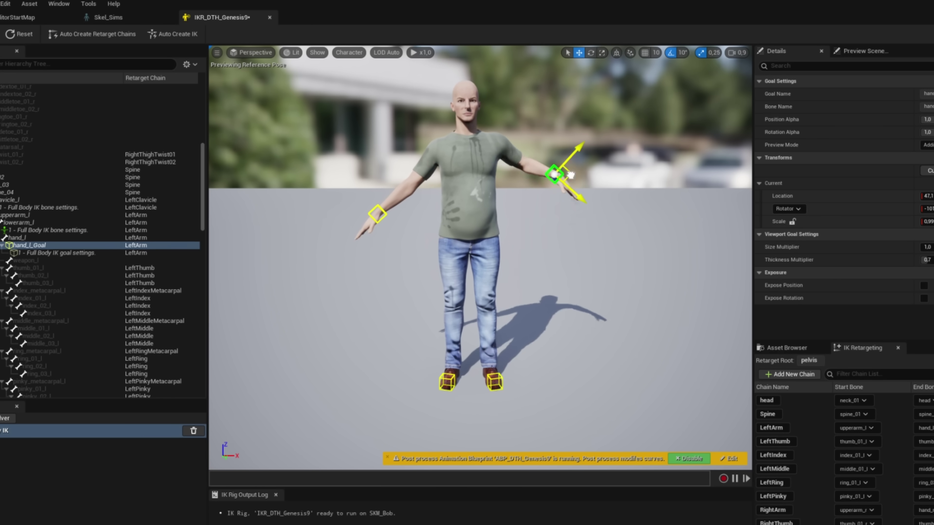
- Lower the left hand goal, put Bob's arms down in the retarget pose, and preview the idle
{"action": "left_click_drag", "start_coordinate": [570, 175], "coordinate": [555, 220]}
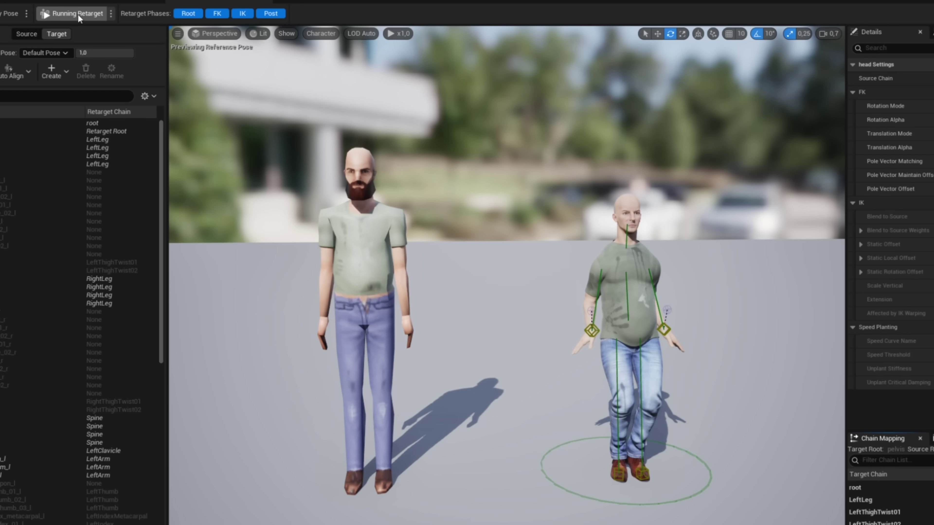
{"action": "left_click", "coordinate": [77, 14]}
{"action": "left_click", "coordinate": [8, 17]}
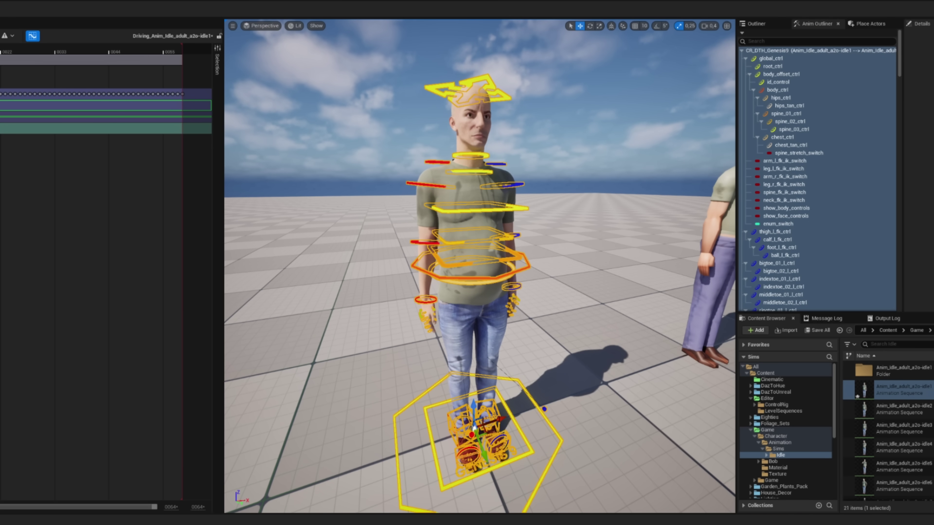
{"action": "key", "text": "space"}
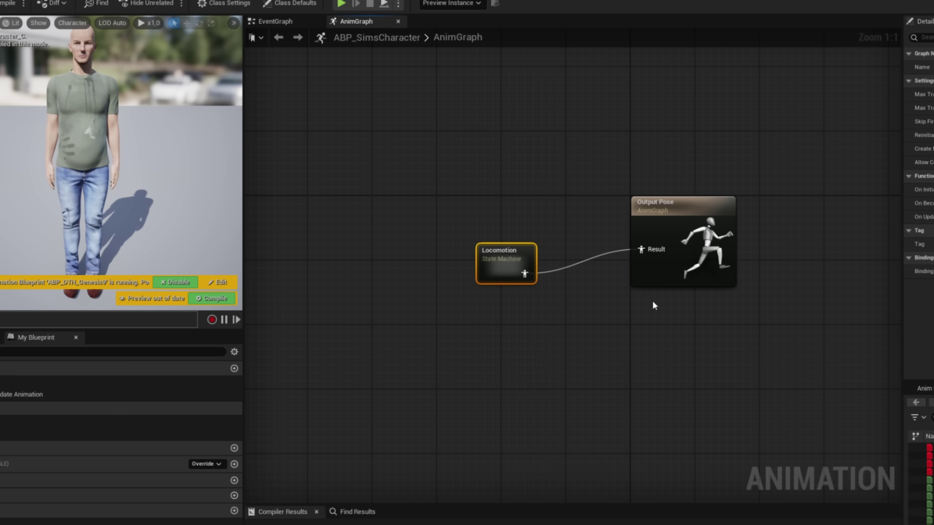
- Inside the Locomotion state machine, add a Breathe state off Entry
{"action": "double_click", "coordinate": [501, 257]}
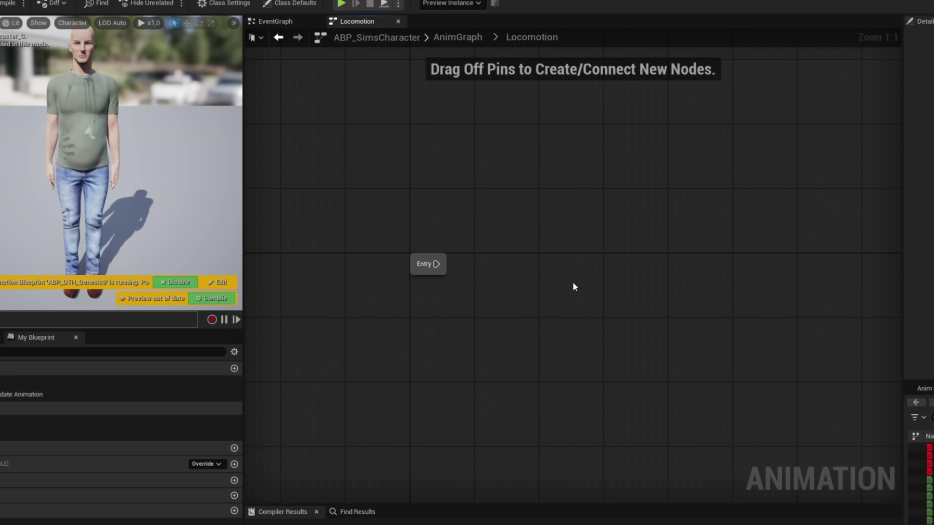
{"action": "left_click_drag", "start_coordinate": [531, 265], "coordinate": [531, 265]}
{"action": "left_click", "coordinate": [627, 314]}
{"action": "type", "text": "Breathe"}
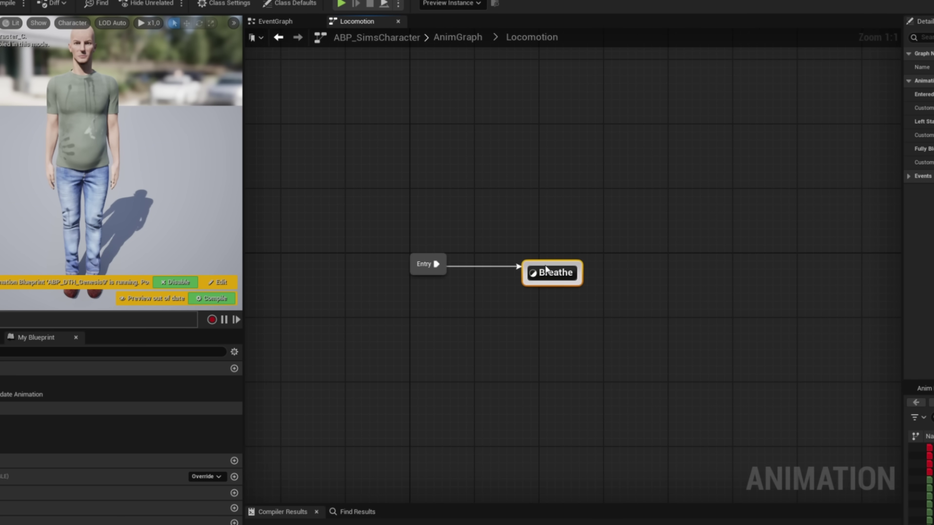
{"action": "key", "text": "Return"}
- Add an Idle Anim state off Breathe and enter the random idle-index expression
{"action": "right_click_drag", "start_coordinate": [586, 273], "coordinate": [479, 271]}
{"action": "left_click", "coordinate": [706, 308]}
{"action": "left_click_drag", "start_coordinate": [563, 265], "coordinate": [447, 266]}
{"action": "type", "text": "Idle Anim"}
{"action": "key", "text": "Return"}
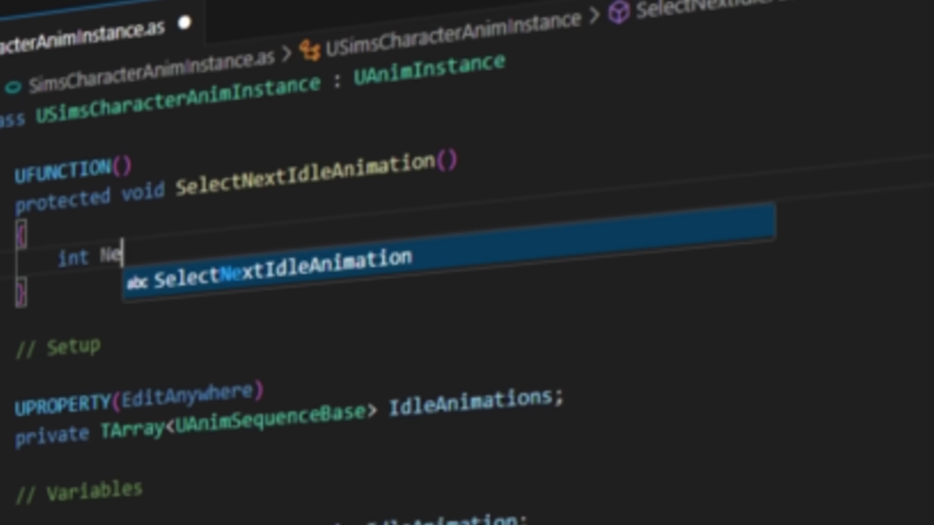
{"action": "type", "text": "xtIndex = Math::RandRange(0, IdleAnimations.Num() - 1);"}
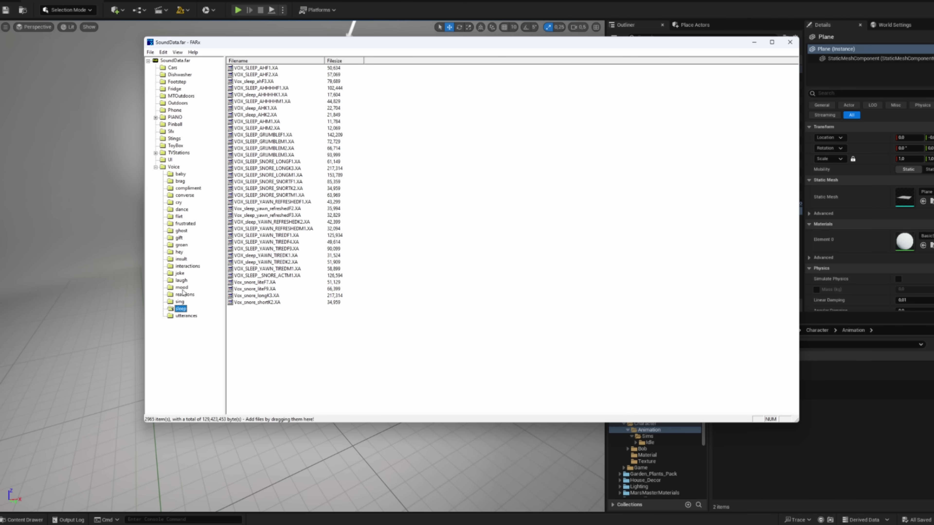
- List the mood voice clips from the Voice folder of the SoundData archive
{"action": "left_click", "coordinate": [182, 289]}
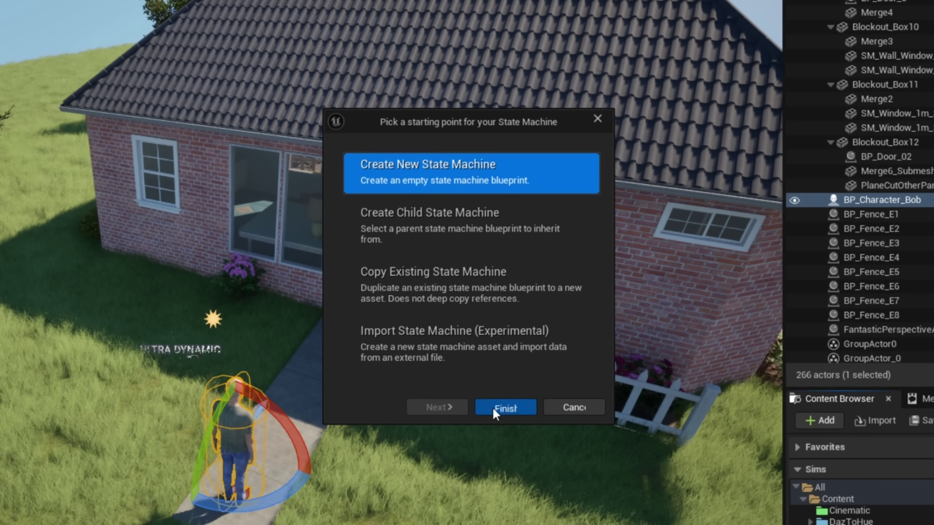
- Create a new empty state machine, then page through Logic Driver Pro's product images
{"action": "left_click", "coordinate": [495, 410]}
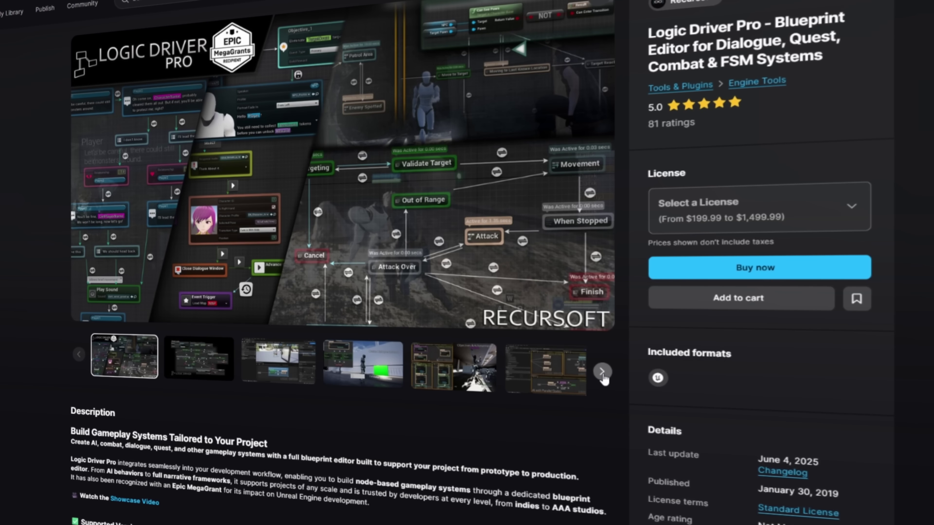
{"action": "left_click", "coordinate": [605, 375]}
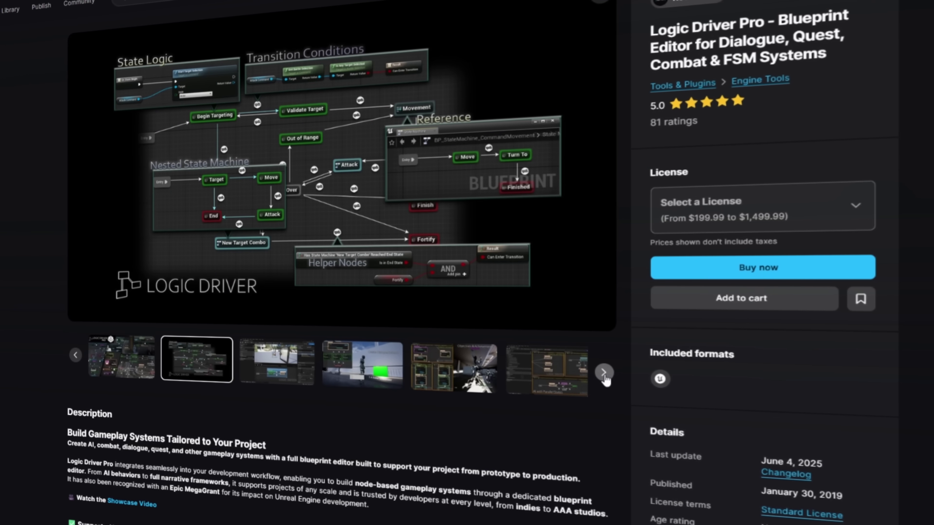
{"action": "left_click", "coordinate": [608, 374]}
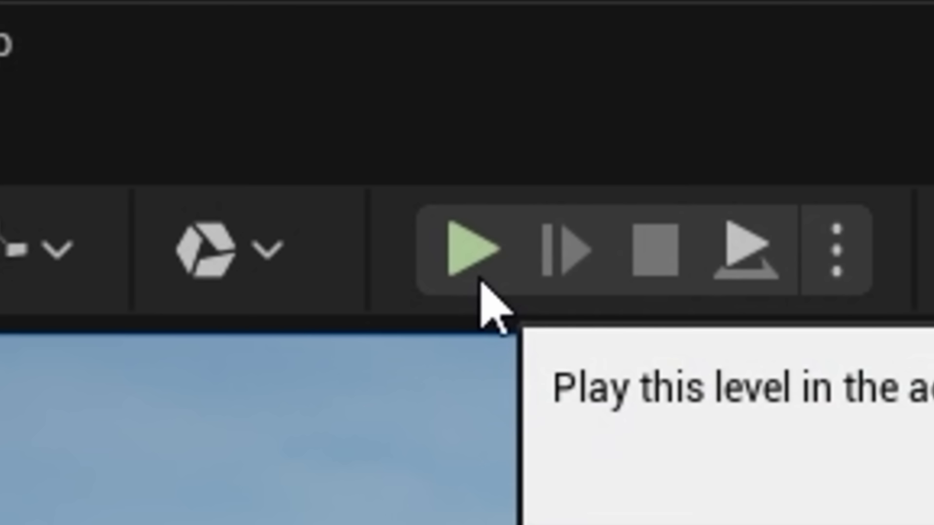
- Play the level with Bob standing outside the brick house
{"action": "left_click", "coordinate": [239, 11]}
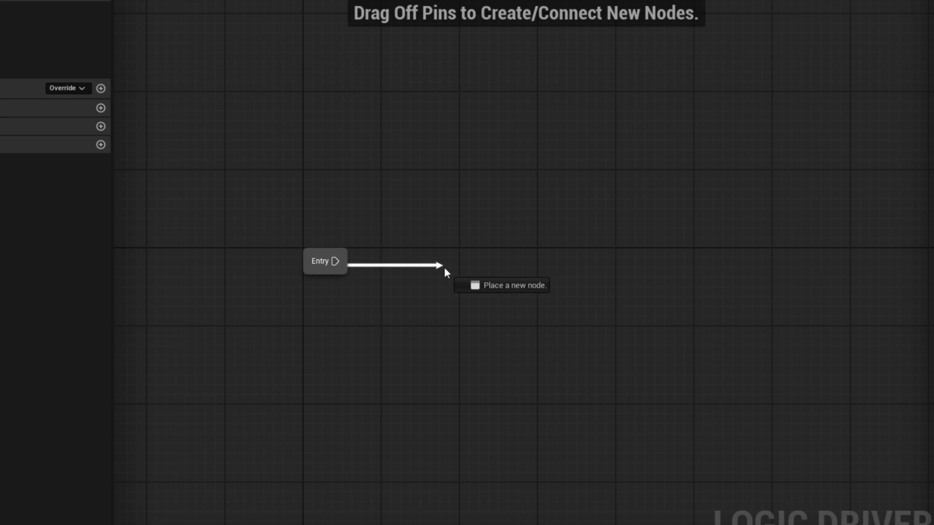
- Add a 'Move To Location' state branching from Entry in the state machine
{"action": "left_click_drag", "start_coordinate": [444, 267], "coordinate": [446, 262]}
{"action": "left_click", "coordinate": [497, 320]}
{"action": "type", "text": "Move To Location"}
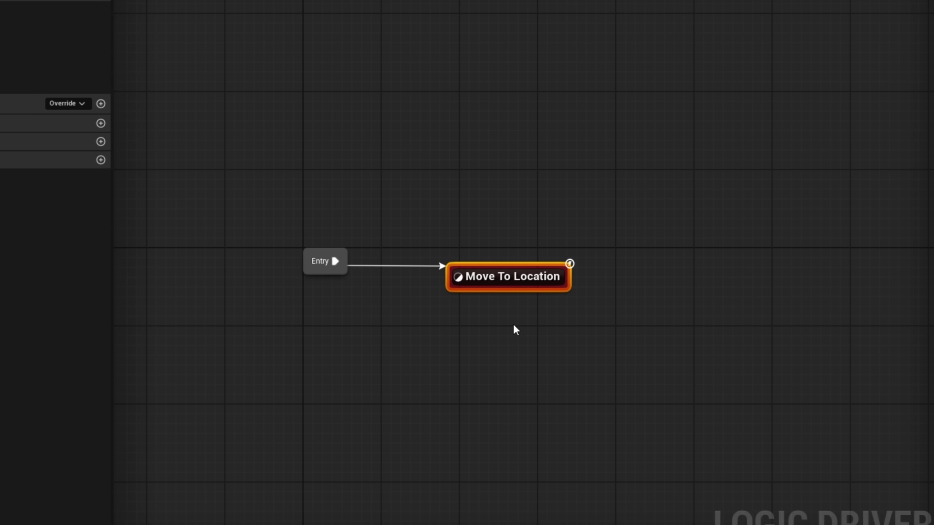
{"action": "key", "text": "Return"}
- Add an 'End' state after Move To Location, then mark a driveway destination
{"action": "right_click_drag", "start_coordinate": [757, 306], "coordinate": [651, 300]}
{"action": "left_click_drag", "start_coordinate": [463, 266], "coordinate": [566, 271]}
{"action": "left_click", "coordinate": [594, 317]}
{"action": "type", "text": "End"}
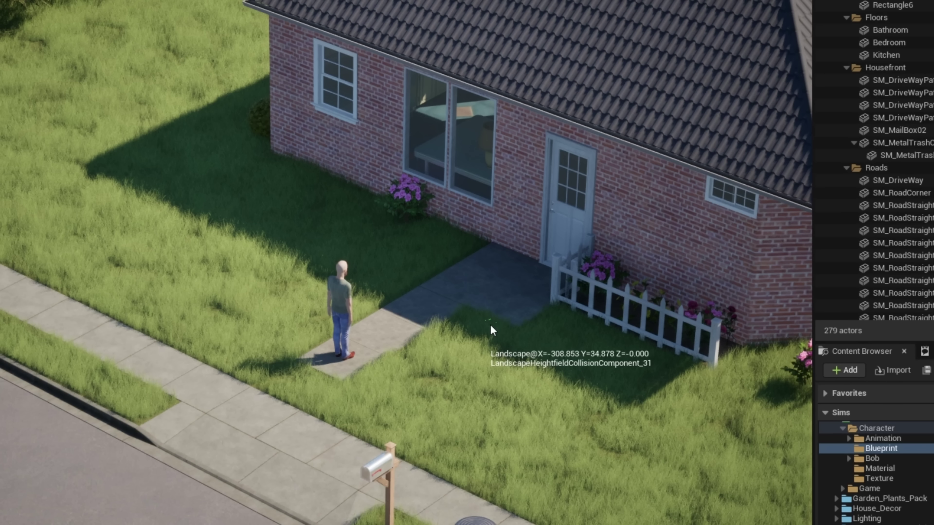
{"action": "left_click", "coordinate": [514, 287]}
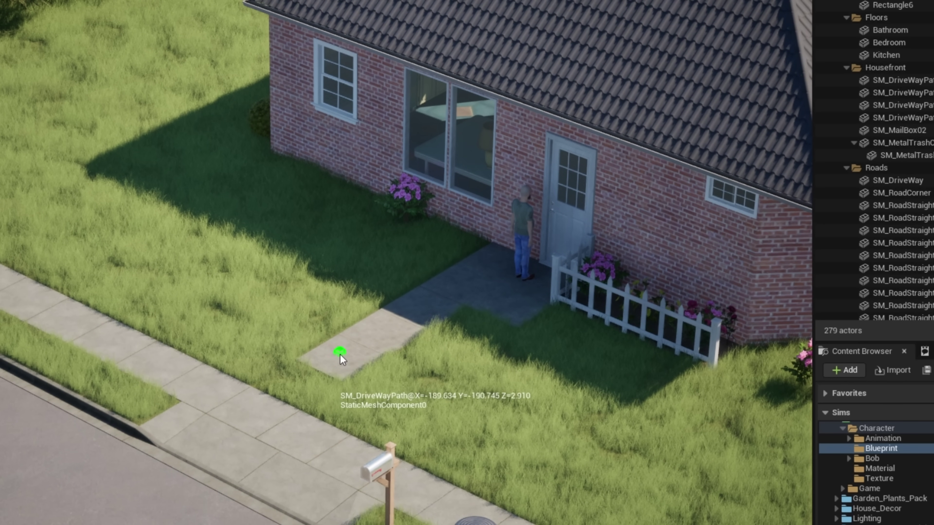
- Test velocity-driven walking by sending Bob to the driveway and other floor spots
{"action": "left_click", "coordinate": [340, 354]}
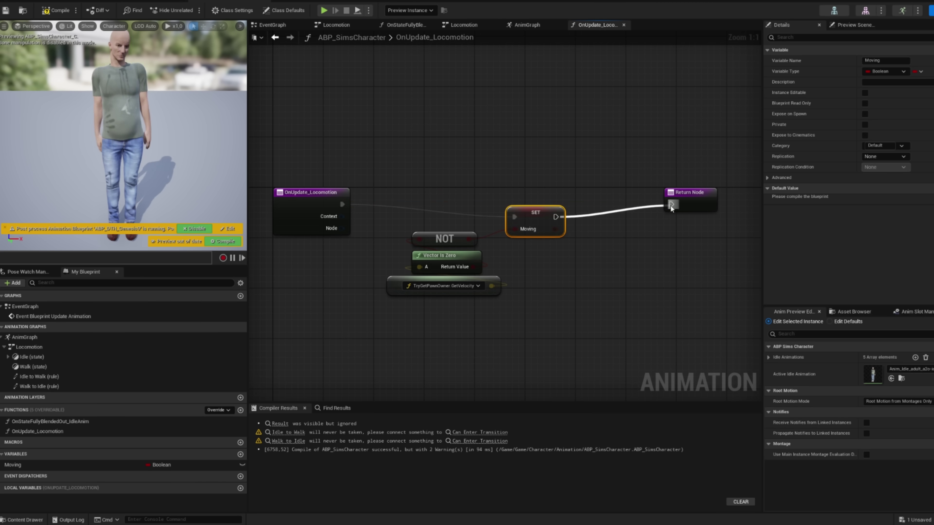
{"action": "left_click", "coordinate": [443, 286]}
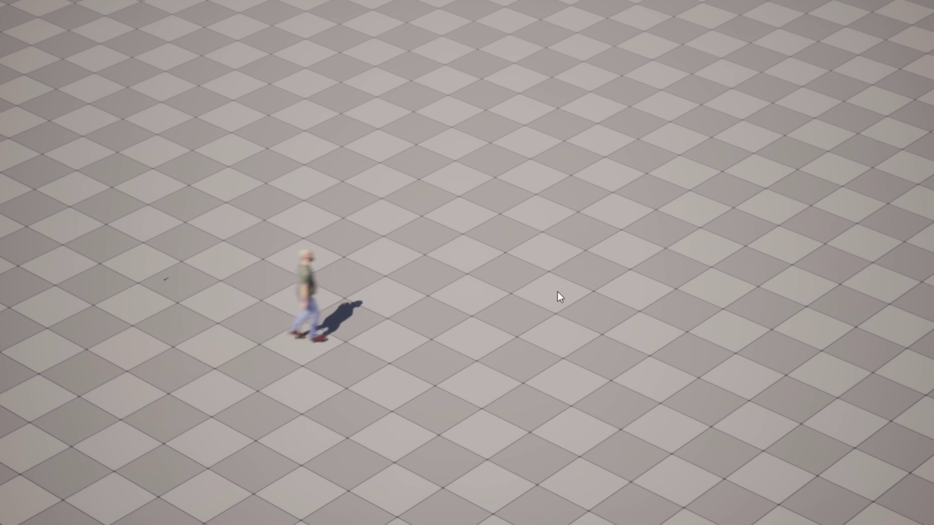
{"action": "left_click", "coordinate": [728, 96]}
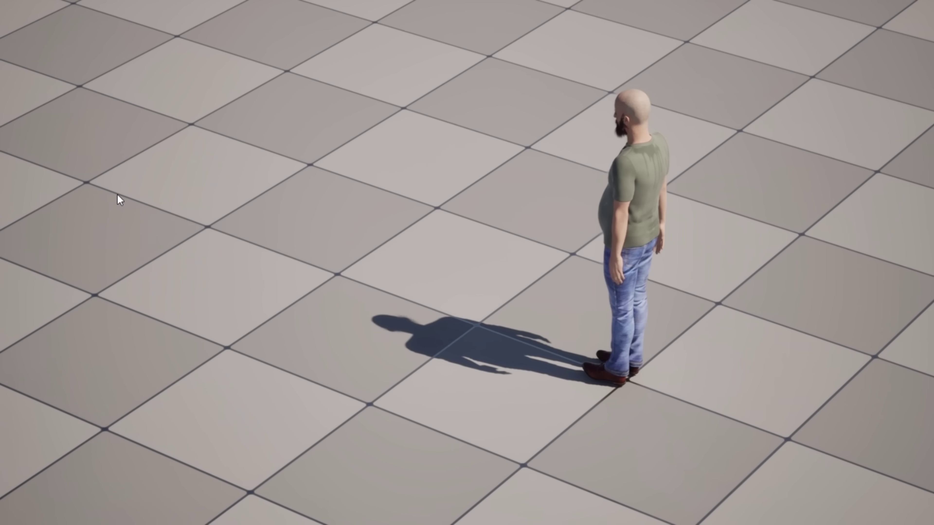
{"action": "left_click", "coordinate": [118, 198]}
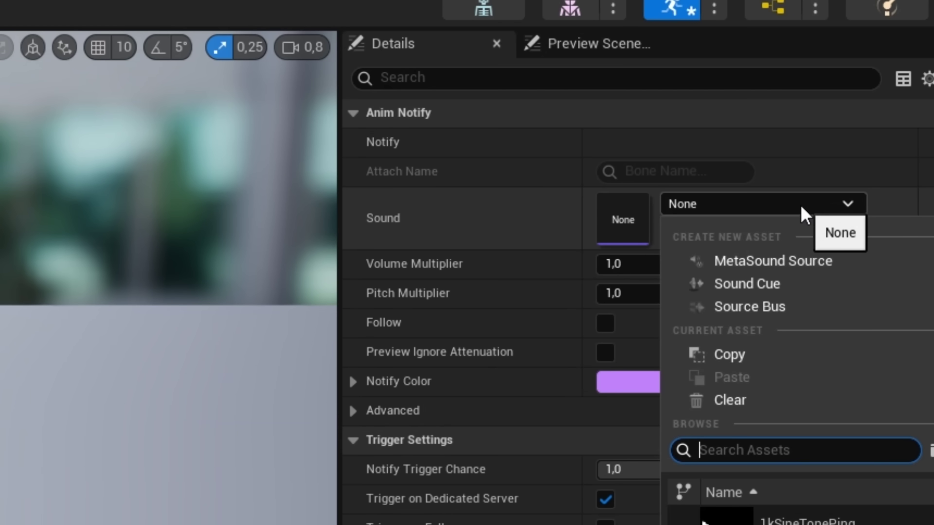
- Assign footstep_medium1 as the footstep notify's sound
{"action": "key", "text": "Return"}
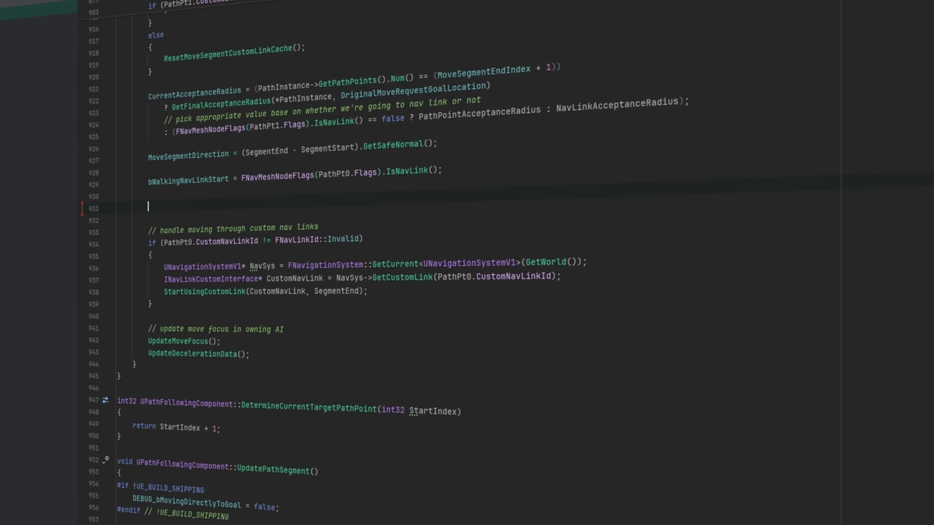
- Add a block that casts the previous custom nav link, logs it, and calls OnLinkMoveFinished
{"action": "type", "text": "// finish previous custom nav link if present"}
{"action": "key", "text": "Return"}
{"action": "type", "text": "INavLinkCusto"}
{"action": "type", "text": "et());"}
{"action": "key", "text": "Return"}
{"action": "type", "text": "if (PrevNavLink)"}
{"action": "key", "text": "Return"}
{"action": "type", "text": "{"}
{"action": "key", "text": "Return"}
{"action": "type", "text": "UE_VLOG(GetOwner(), LogPathFollowing, Log, TEXT(\"Finish custom move using navlink: %s\"), *GetPathNameSafe(CurrentCustomLinkOb"}
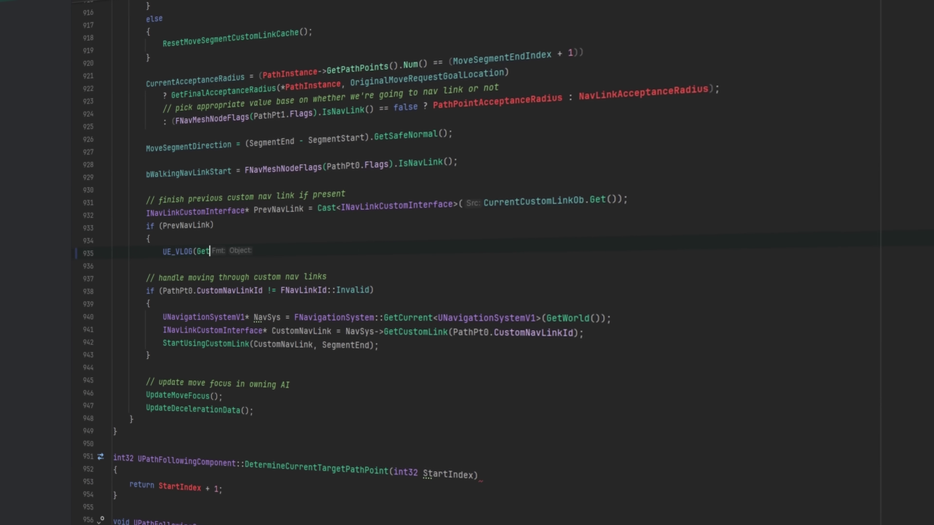
{"action": "type", "text": ".Get()));"}
{"action": "key", "text": "Return"}
{"action": "type", "text": "PrevNavLink->OnLinkMoveFinished(this);"}
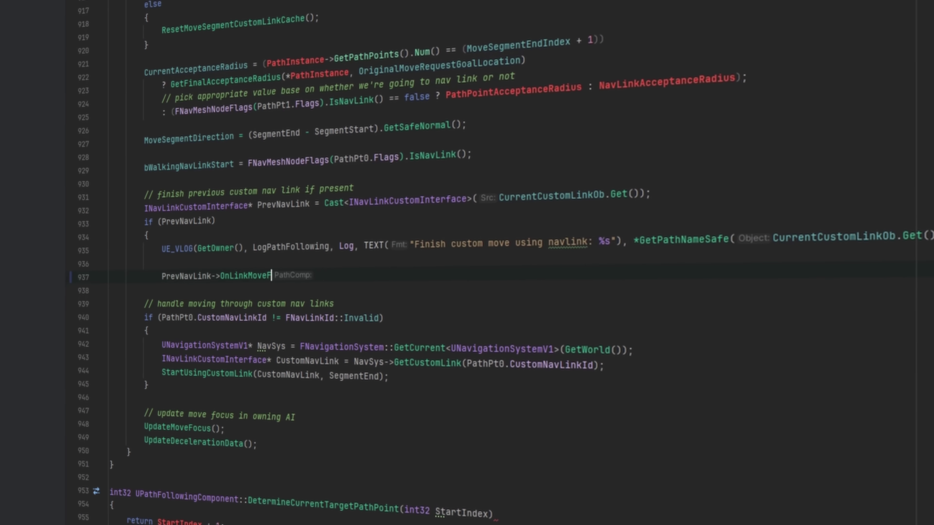
{"action": "key", "text": "Return"}
{"action": "type", "text": "CurrentCustomLinkOb"}
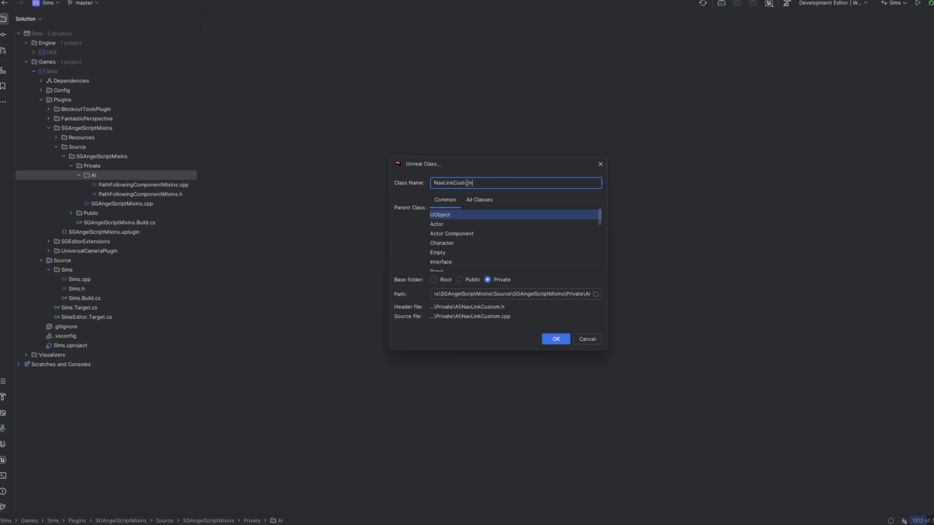
- Create the NavLinkCustomComponentMixins class and implement GetStartPoint, GetEndPoint and SetEnabled
{"action": "type", "text": "ComponentMixins"}
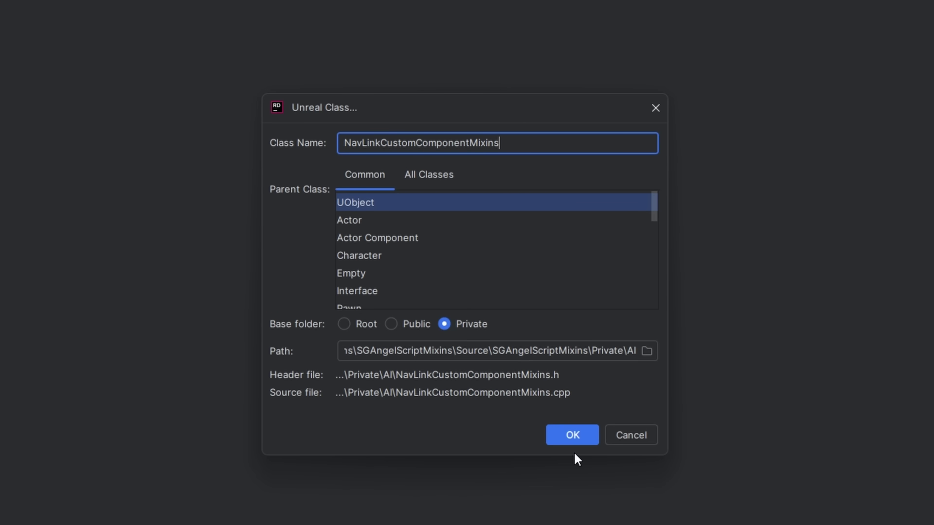
{"action": "left_click", "coordinate": [580, 444]}
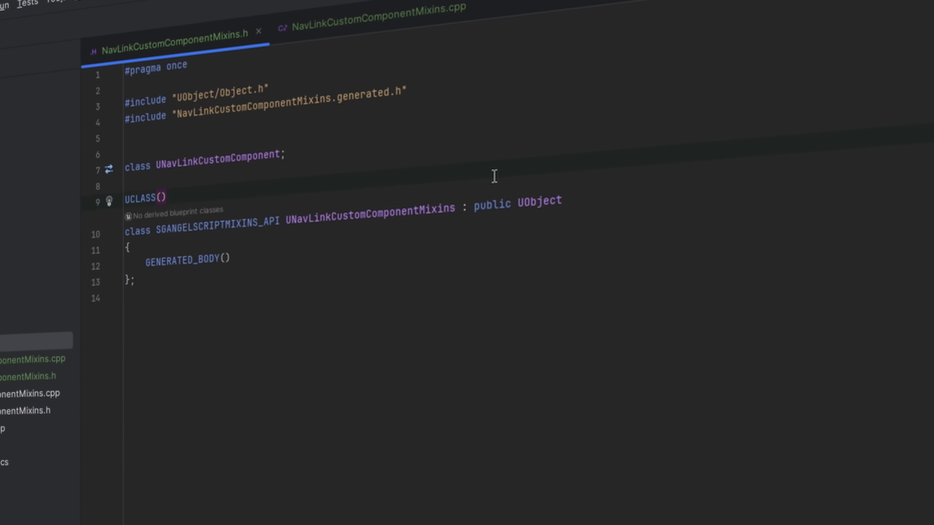
{"action": "type", "text": "Meta = (ScriptMixin = \"UNavLinkCustomComponent"}
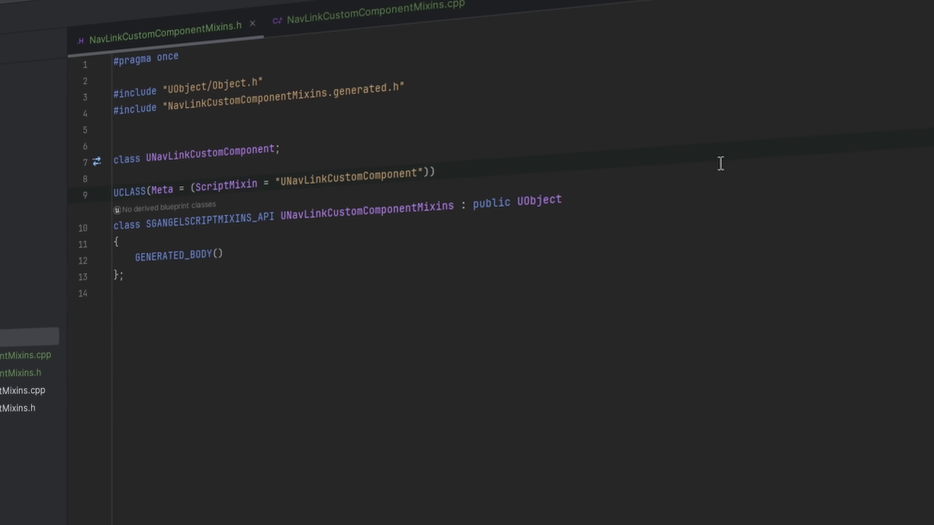
{"action": "type", "text": "GetStartPoint();"}
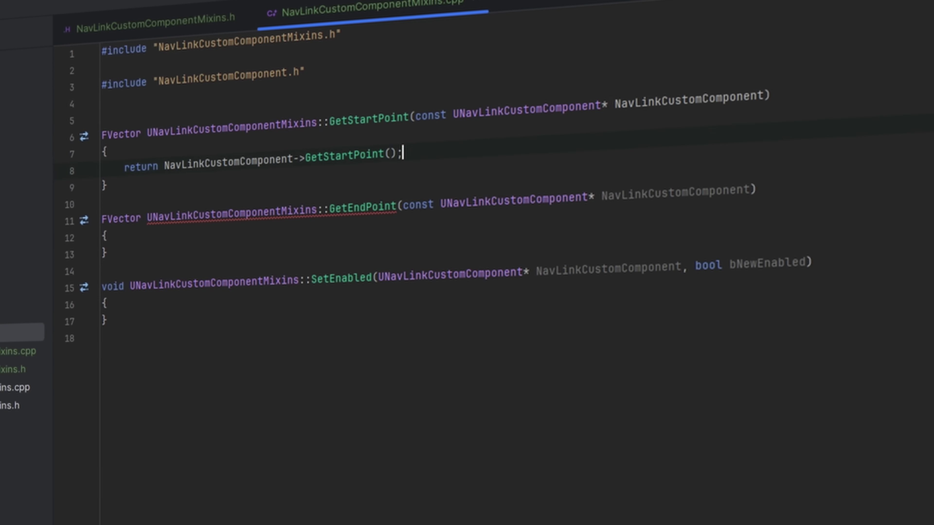
{"action": "left_click", "coordinate": [109, 203]}
{"action": "key", "text": "Return"}
{"action": "type", "text": "return NavLinkCustomComponent->GetEndPoint();"}
{"action": "left_click", "coordinate": [109, 271]}
{"action": "key", "text": "Return"}
{"action": "type", "text": "NavLinkCustomComponent->"}
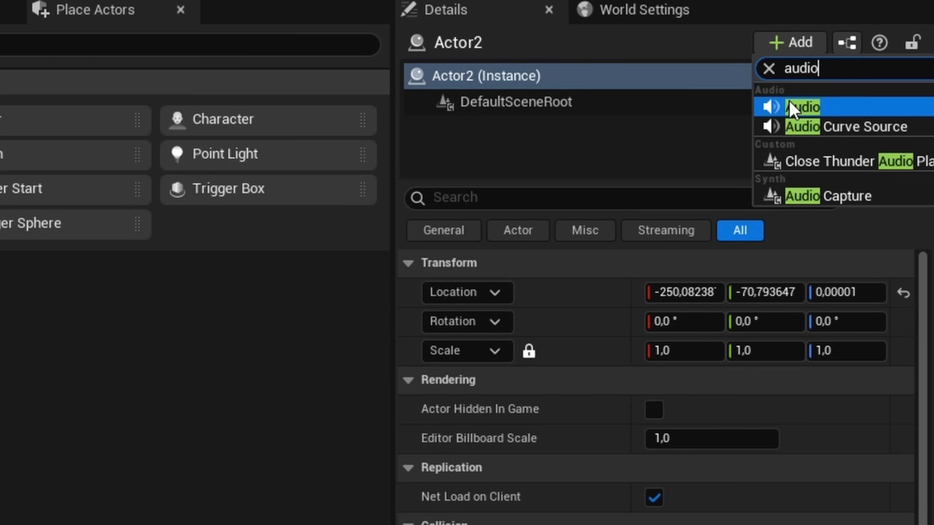
- Give Actor2 an Audio component with its Sound set to Birds
{"action": "left_click", "coordinate": [803, 104]}
{"action": "left_click", "coordinate": [722, 438]}
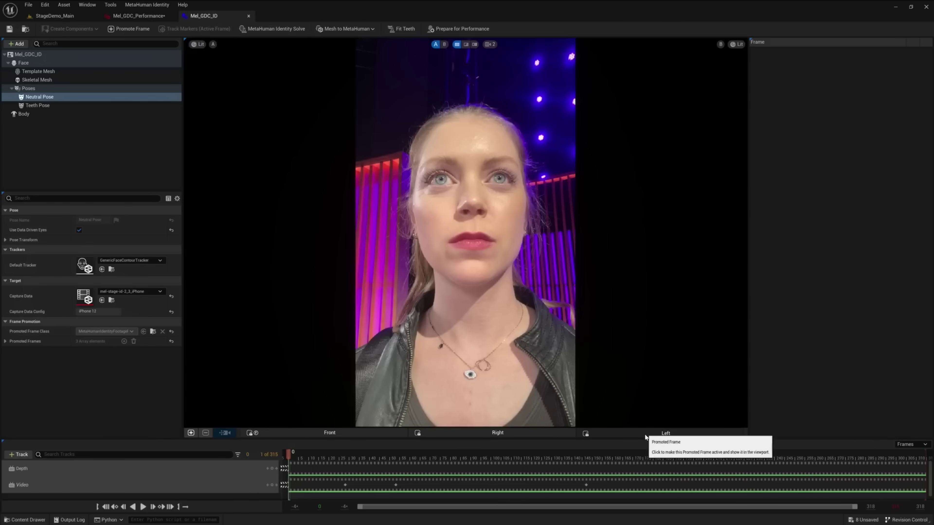
- Promote footage frames, including frame 472, and wipe-compare the footage with the fitted mesh
{"action": "left_click", "coordinate": [645, 435]}
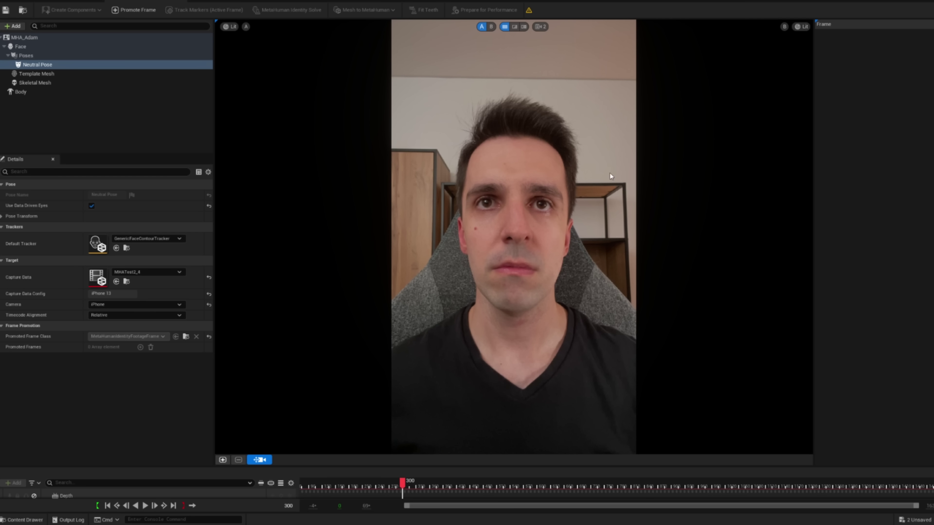
{"action": "left_click", "coordinate": [341, 460]}
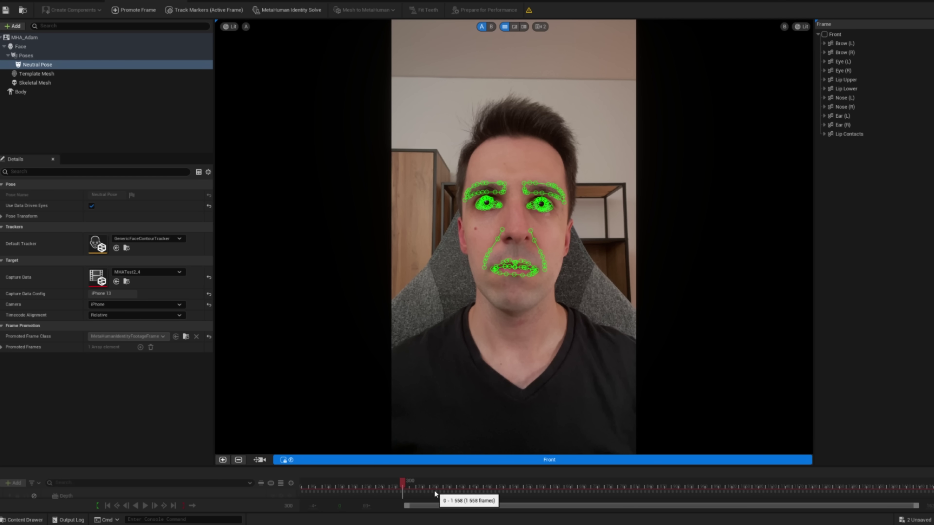
{"action": "left_click_drag", "start_coordinate": [376, 486], "coordinate": [481, 487]}
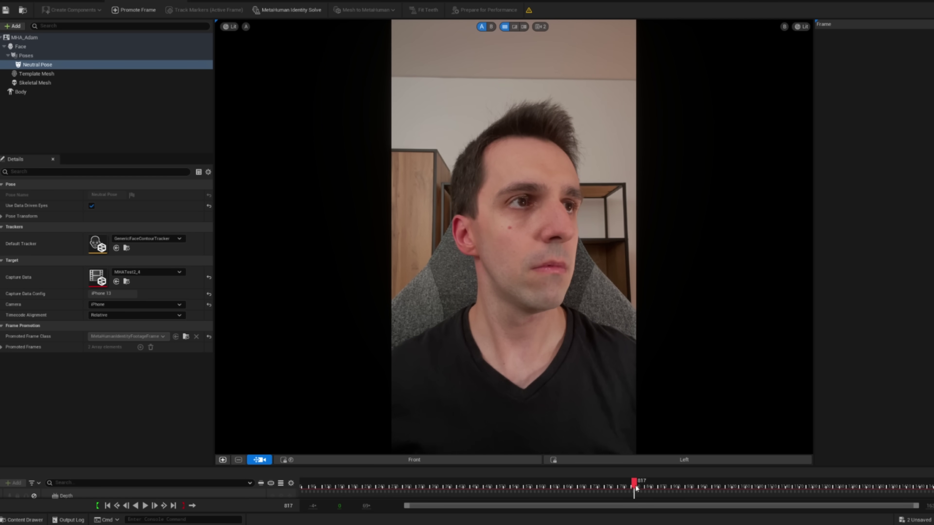
{"action": "left_click", "coordinate": [720, 460]}
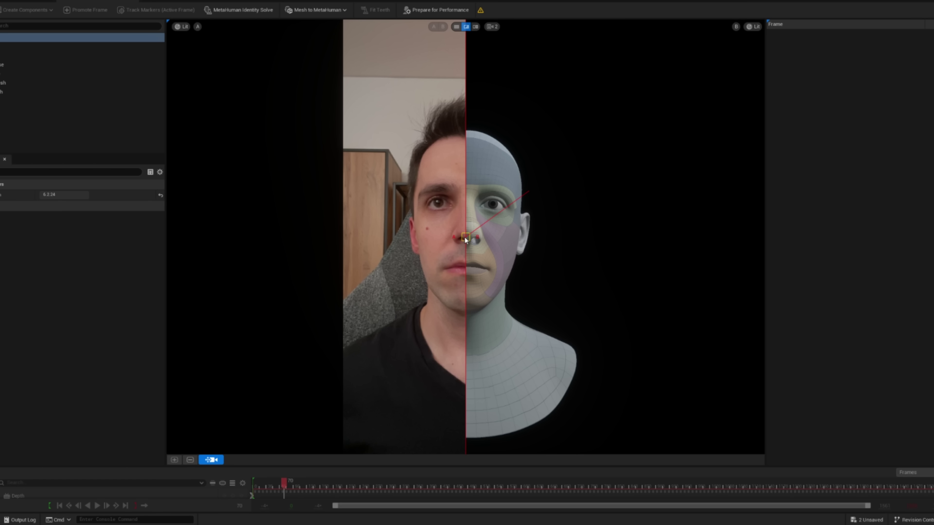
{"action": "left_click_drag", "start_coordinate": [466, 239], "coordinate": [438, 236]}
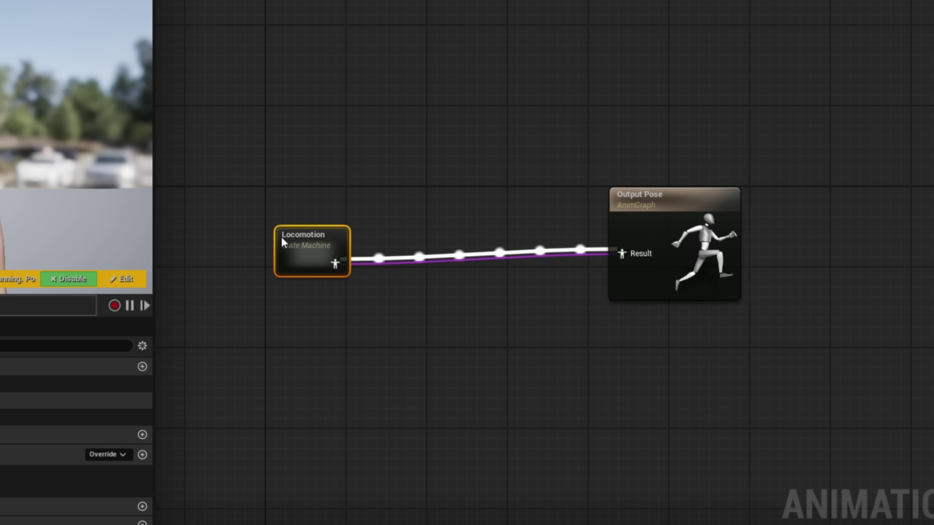
- Insert an Apply Additive node after the Locomotion pose
{"action": "left_click_drag", "start_coordinate": [290, 242], "coordinate": [404, 256]}
{"action": "type", "text": "Apply"}
{"action": "key", "text": "Return"}
{"action": "right_click_drag", "start_coordinate": [411, 242], "coordinate": [625, 227]}
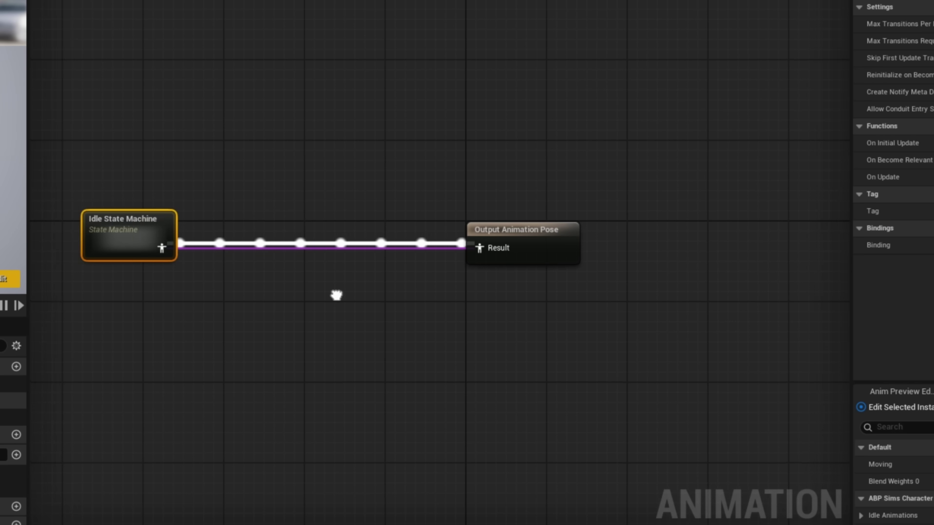
- Add a Layered blend per bone node with Anim_MHP_Bob_Idle feeding Blend Poses 0
{"action": "right_click", "coordinate": [438, 250]}
{"action": "type", "text": "layered"}
{"action": "key", "text": "Return"}
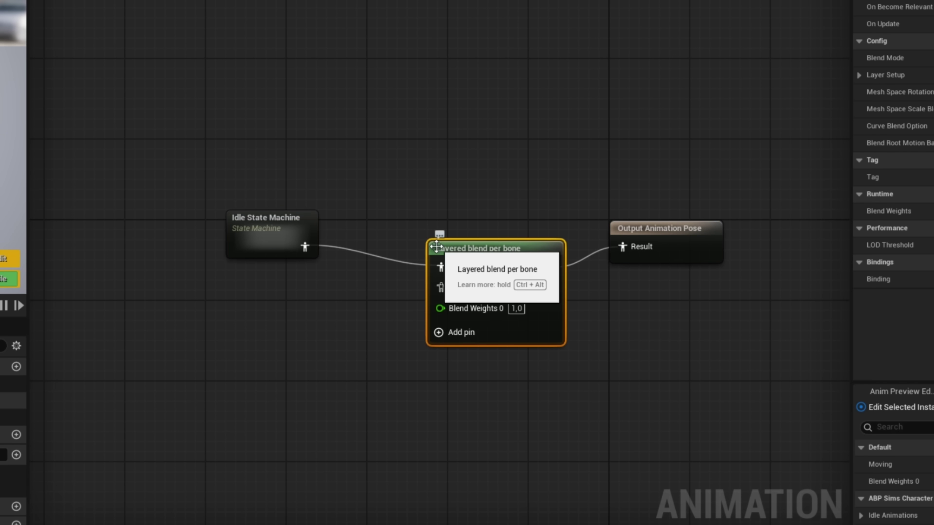
{"action": "left_click_drag", "start_coordinate": [452, 249], "coordinate": [422, 229]}
{"action": "left_click_drag", "start_coordinate": [193, 313], "coordinate": [312, 309]}
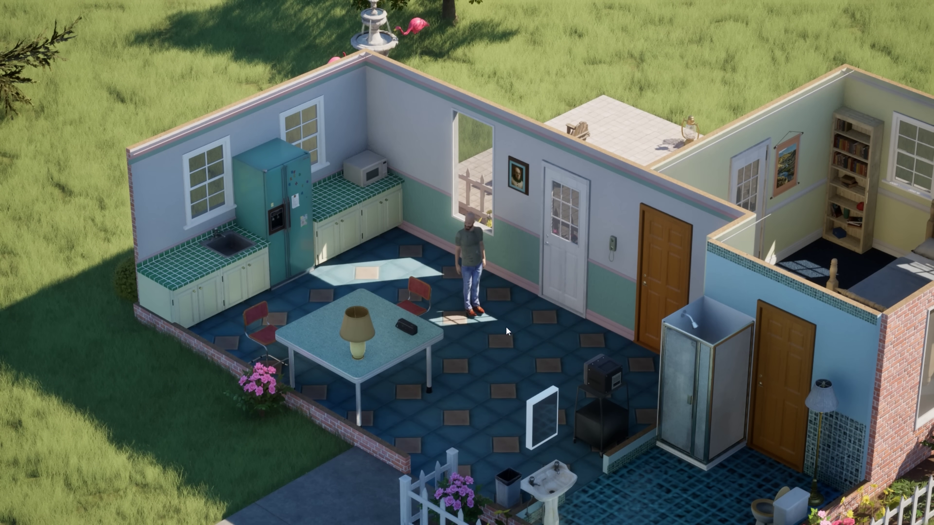